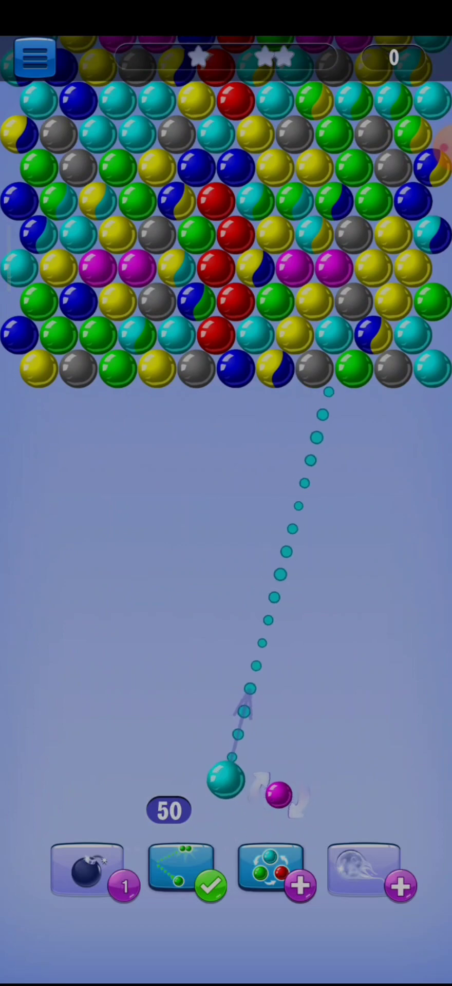
Step: Pop the cyan, yellow and magenta clusters on the right of the wall
{"action": "left_click", "coordinate": [329, 393]}
{"action": "left_click", "coordinate": [278, 793]}
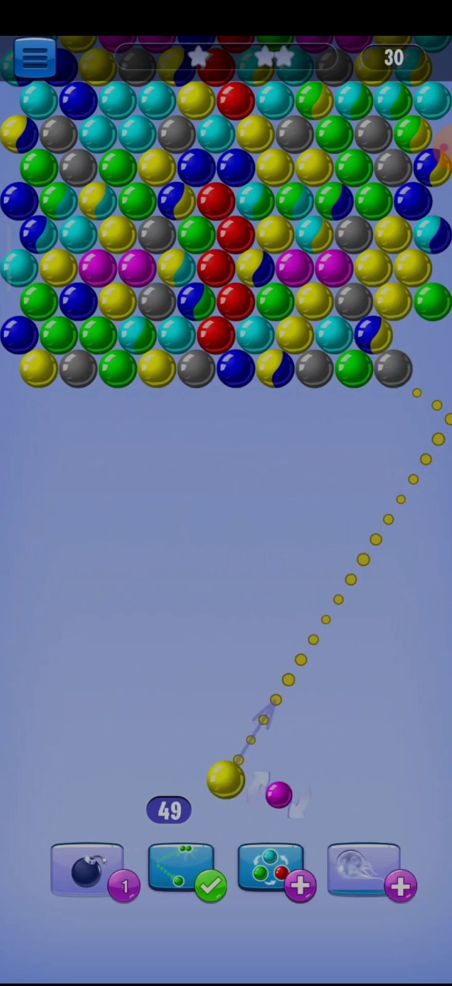
{"action": "left_click", "coordinate": [406, 448]}
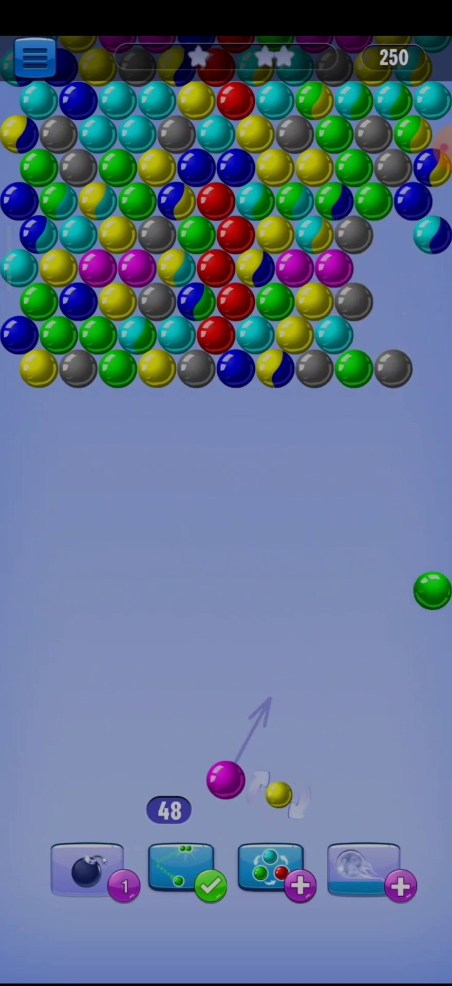
{"action": "left_click", "coordinate": [272, 400]}
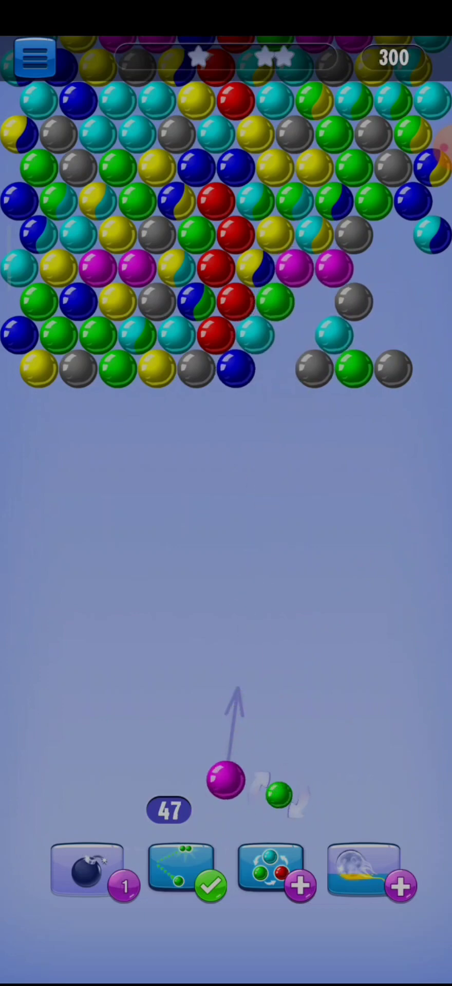
{"action": "left_click", "coordinate": [297, 324]}
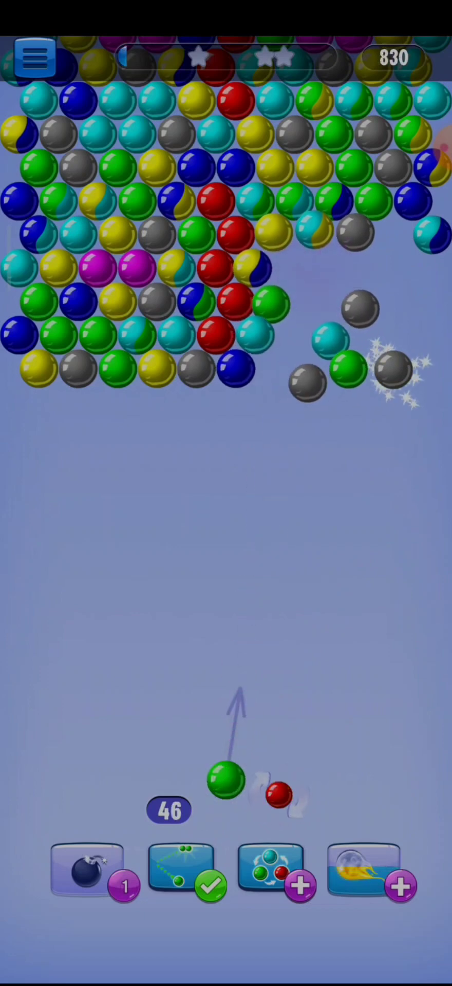
Step: Fire green bubbles into the green clusters at top-right and upper-left
{"action": "left_click_drag", "start_coordinate": [385, 563], "coordinate": [346, 539]}
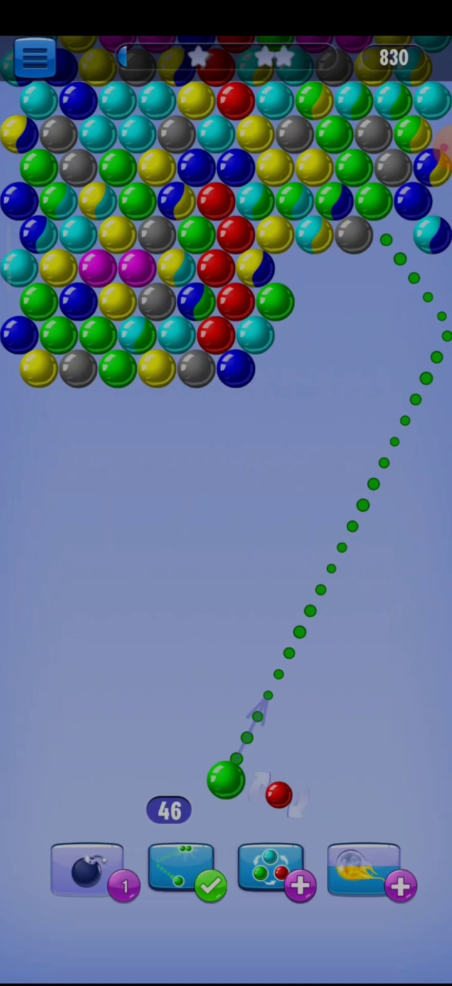
{"action": "left_click", "coordinate": [346, 540]}
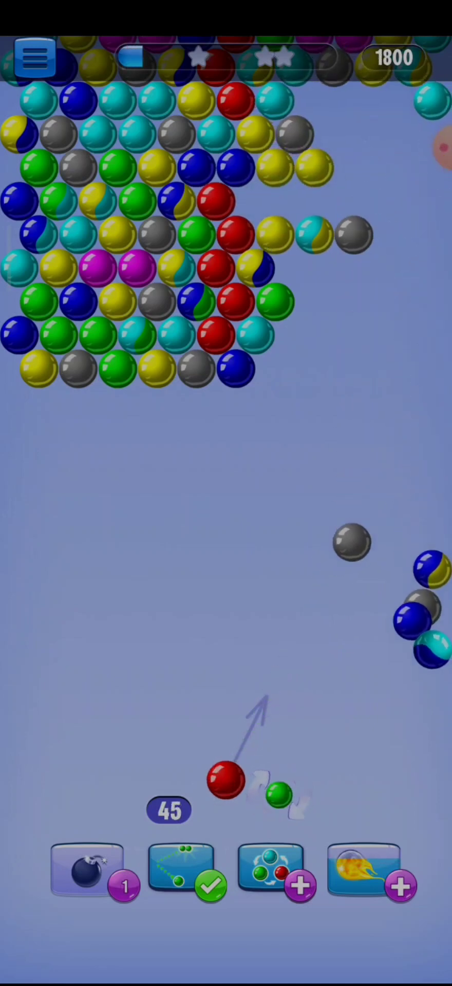
{"action": "left_click_drag", "start_coordinate": [260, 524], "coordinate": [257, 546]}
{"action": "left_click", "coordinate": [278, 794]}
{"action": "left_click_drag", "start_coordinate": [192, 678], "coordinate": [177, 632]}
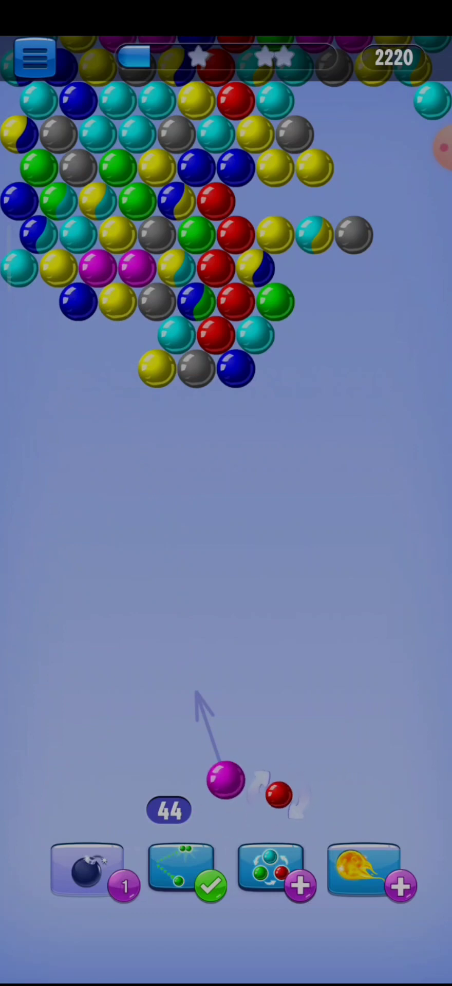
Step: Place red, magenta and blue bubbles along the right and left sides of the wall
{"action": "left_click_drag", "start_coordinate": [299, 540], "coordinate": [262, 540]}
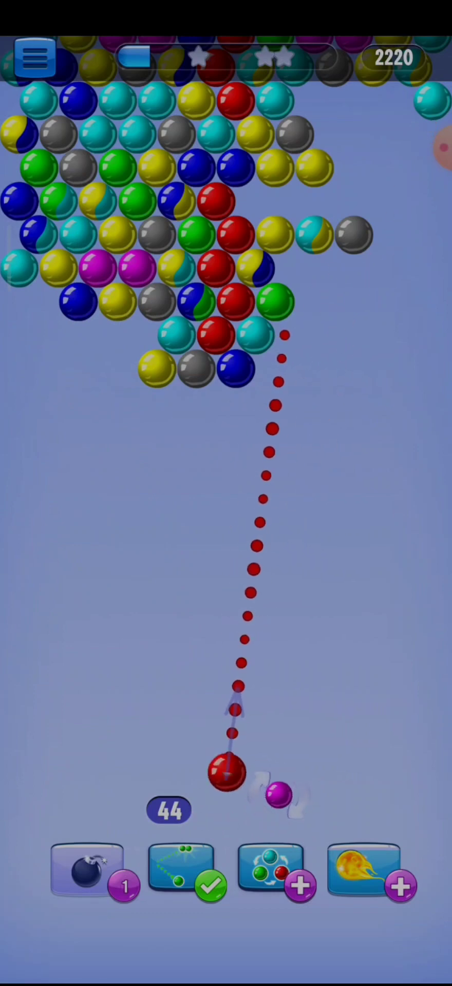
{"action": "left_click", "coordinate": [278, 794]}
{"action": "mouse_move", "coordinate": [197, 630]}
{"action": "left_mouse_down"}
{"action": "mouse_move", "coordinate": [97, 695]}
{"action": "mouse_move", "coordinate": [108, 824]}
{"action": "left_mouse_up"}
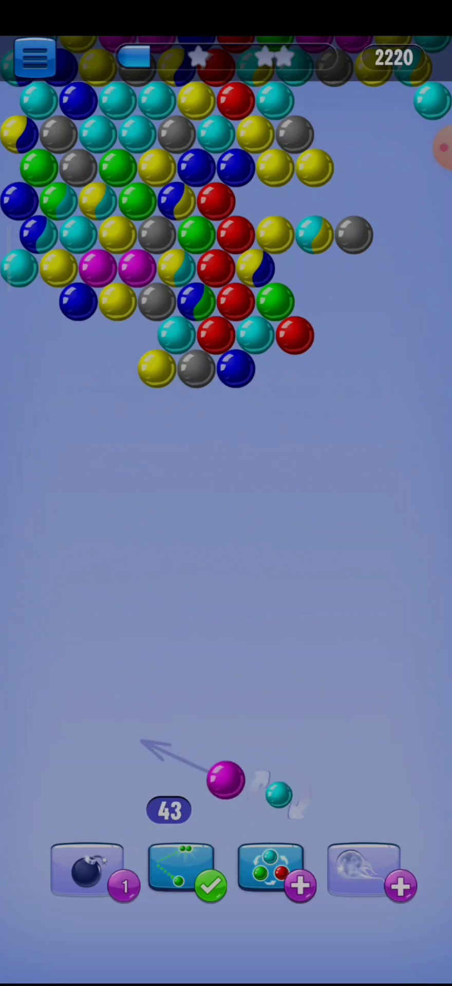
{"action": "left_click_drag", "start_coordinate": [247, 617], "coordinate": [258, 508]}
{"action": "left_click", "coordinate": [221, 823]}
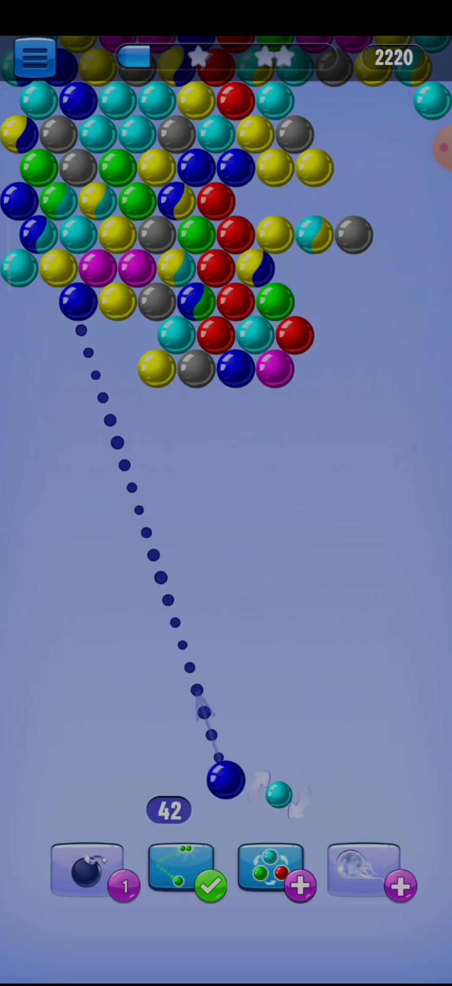
{"action": "left_click_drag", "start_coordinate": [162, 616], "coordinate": [131, 539]}
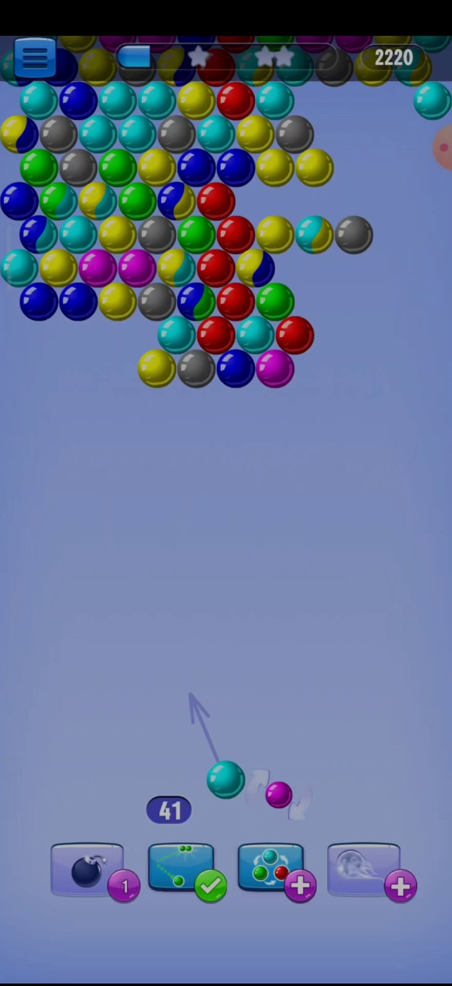
Step: Pop the blue pair at left and the magenta group at the wall bottom
{"action": "left_click_drag", "start_coordinate": [247, 601], "coordinate": [247, 601]}
{"action": "left_click_drag", "start_coordinate": [181, 547], "coordinate": [171, 550]}
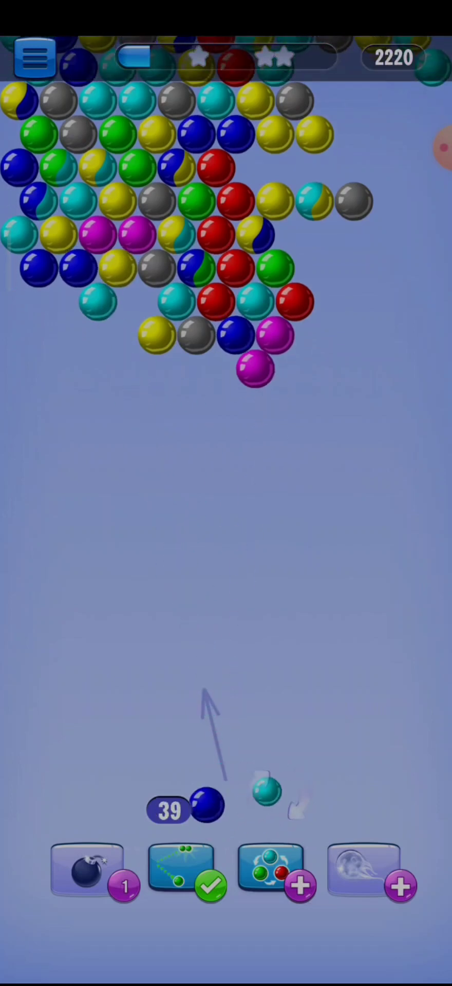
{"action": "left_click_drag", "start_coordinate": [131, 578], "coordinate": [131, 578]}
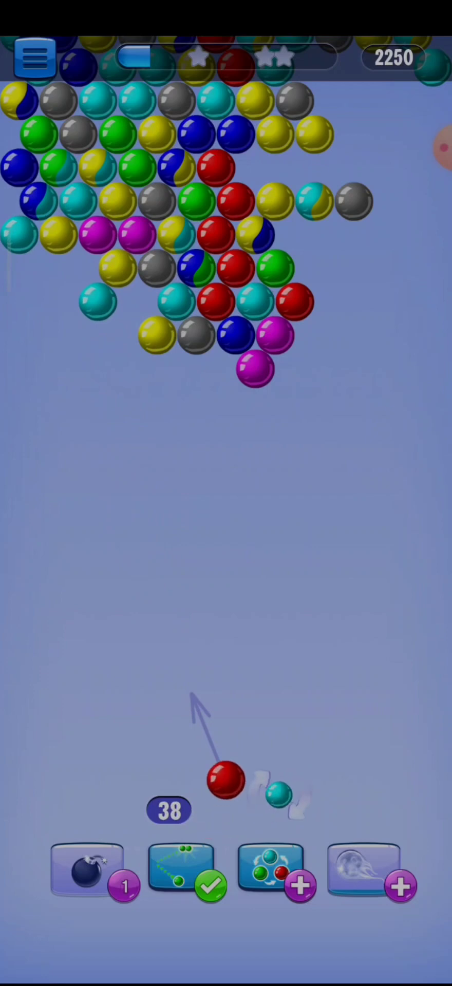
{"action": "left_click_drag", "start_coordinate": [336, 540], "coordinate": [363, 540]}
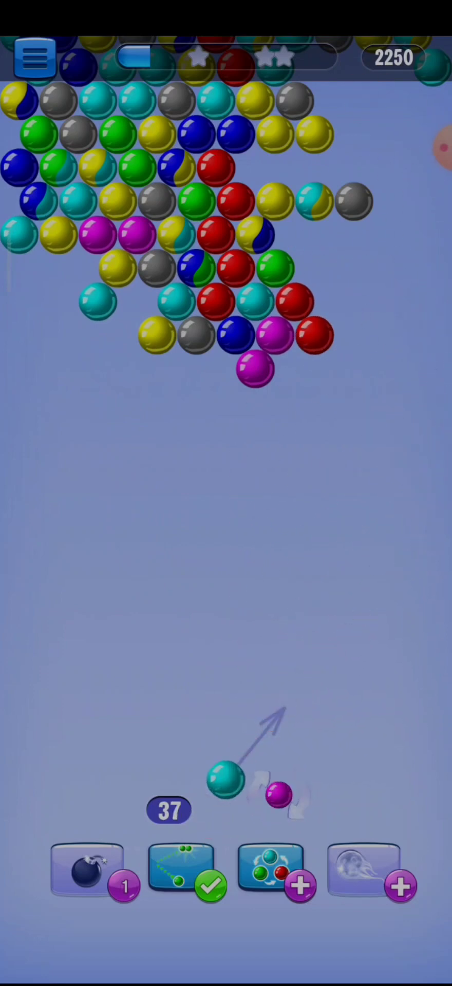
{"action": "left_click_drag", "start_coordinate": [173, 549], "coordinate": [173, 549]}
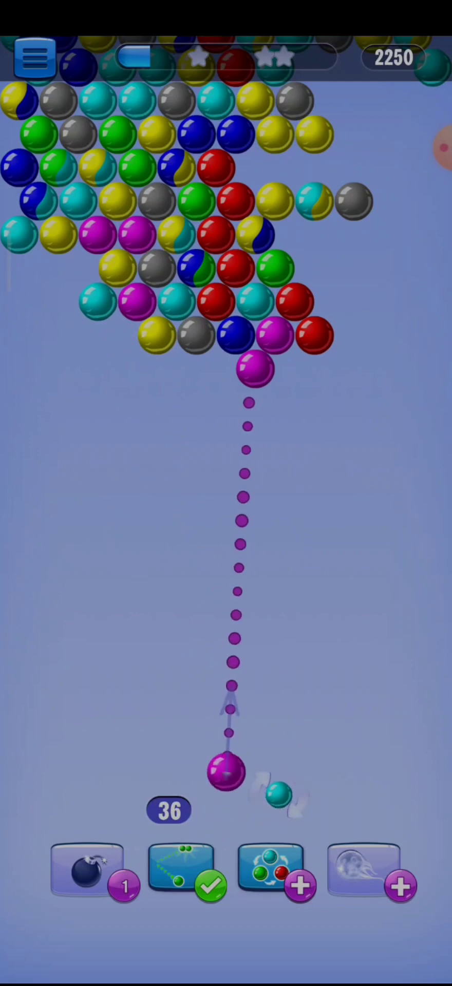
{"action": "left_click_drag", "start_coordinate": [239, 540], "coordinate": [240, 540]}
Step: Pop two reds and fire green and blue bubbles under the wall
{"action": "left_click_drag", "start_coordinate": [305, 540], "coordinate": [432, 539]}
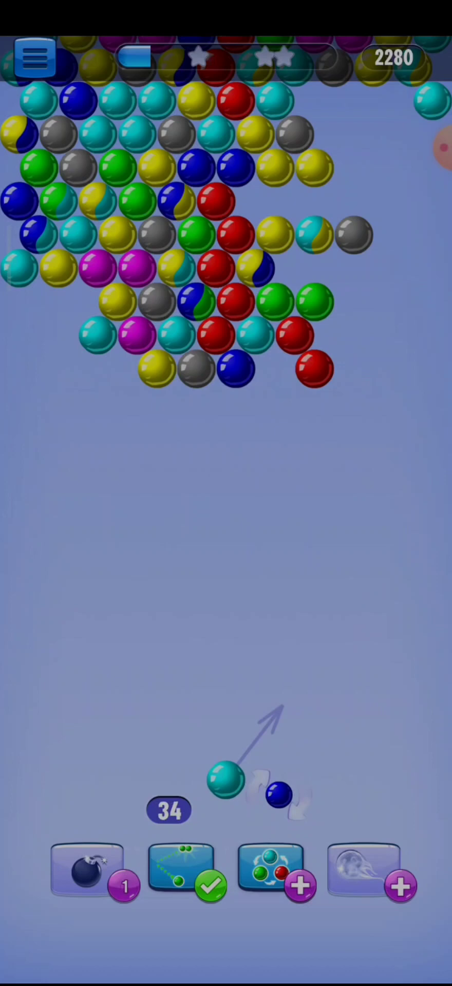
{"action": "left_click", "coordinate": [278, 794]}
{"action": "left_click_drag", "start_coordinate": [225, 540], "coordinate": [225, 539]}
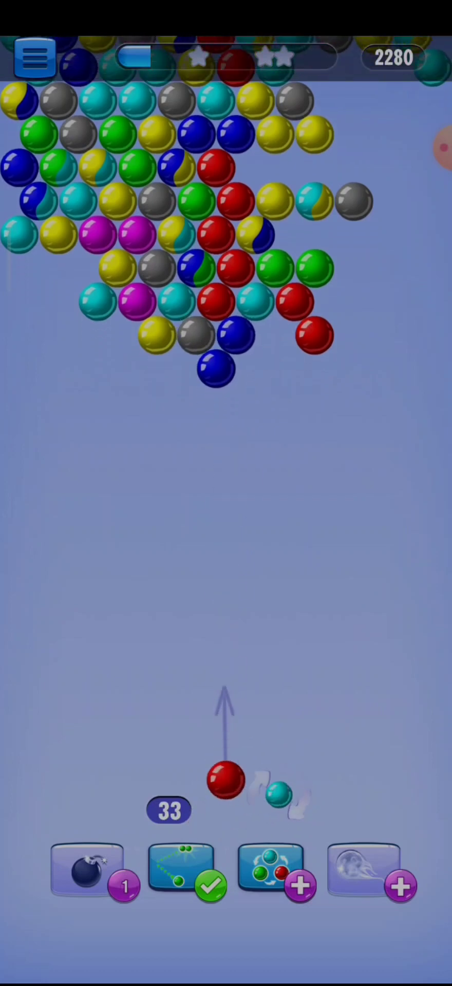
{"action": "left_click_drag", "start_coordinate": [274, 539], "coordinate": [274, 539]}
{"action": "left_click", "coordinate": [278, 793]}
{"action": "left_click", "coordinate": [227, 540]}
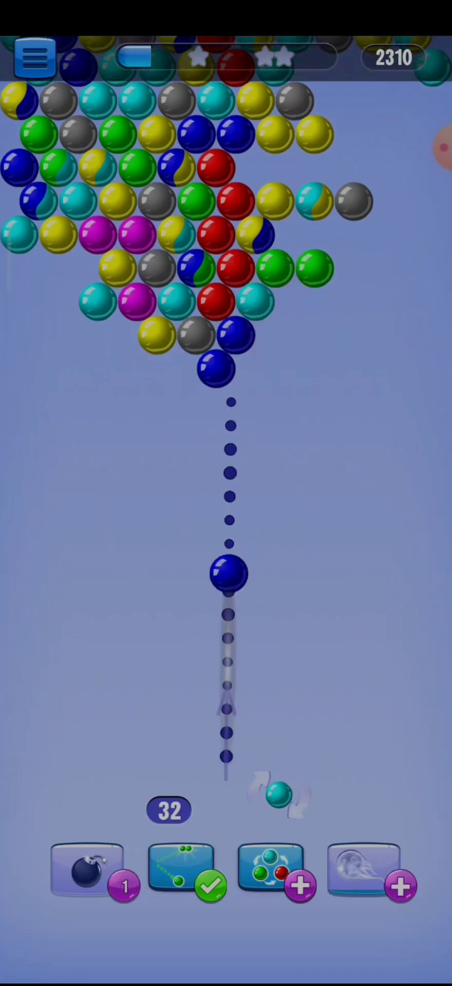
Step: Pop the greens and yellows, banking a blue bubble off the right wall
{"action": "left_click", "coordinate": [278, 794]}
{"action": "left_click_drag", "start_coordinate": [260, 540], "coordinate": [260, 540]}
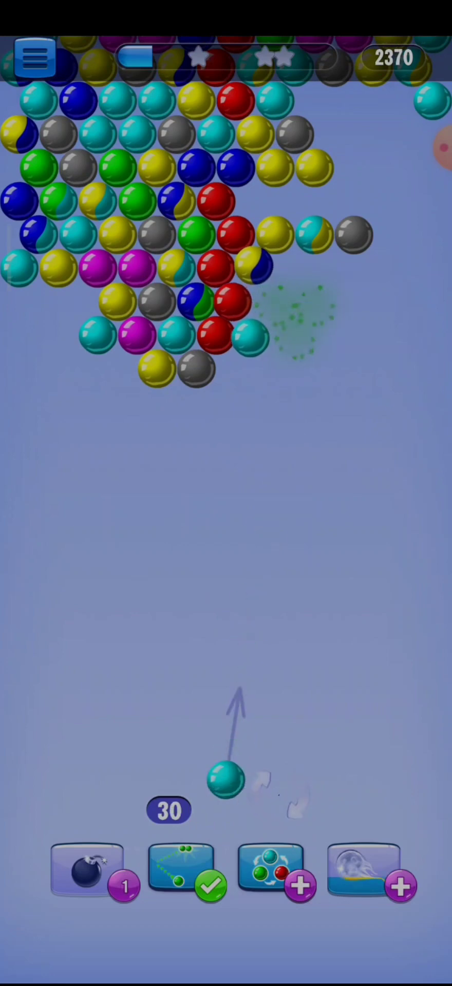
{"action": "left_click_drag", "start_coordinate": [401, 547], "coordinate": [402, 547]}
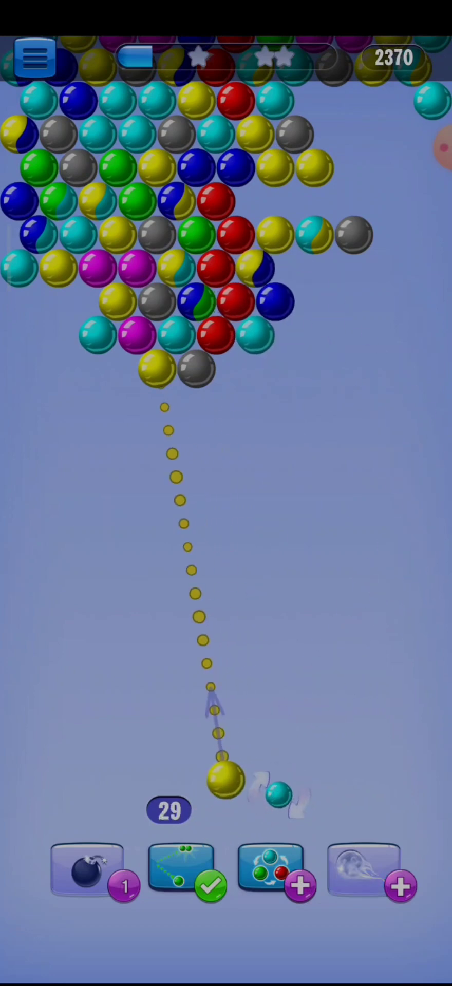
{"action": "left_click_drag", "start_coordinate": [185, 717], "coordinate": [185, 716]}
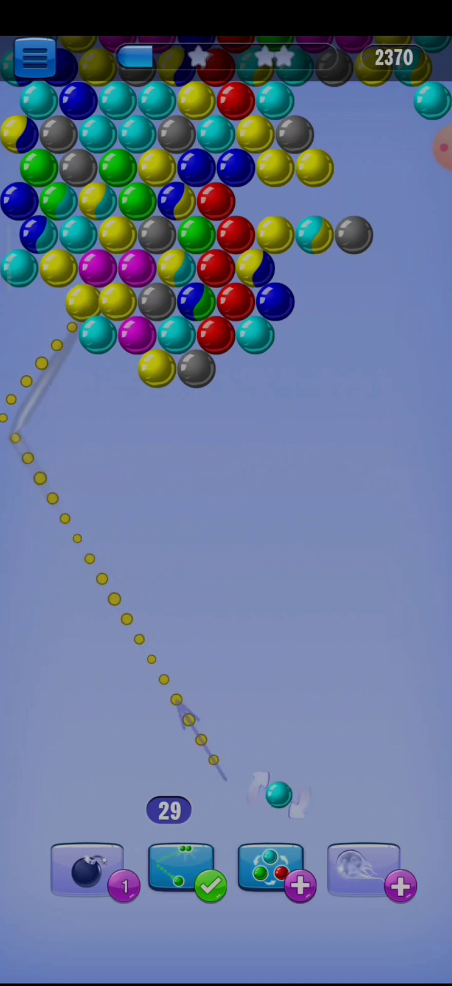
Step: Bank magenta and blue shots off the side walls, popping the blues
{"action": "left_click", "coordinate": [279, 794]}
{"action": "left_click_drag", "start_coordinate": [150, 661], "coordinate": [150, 661]}
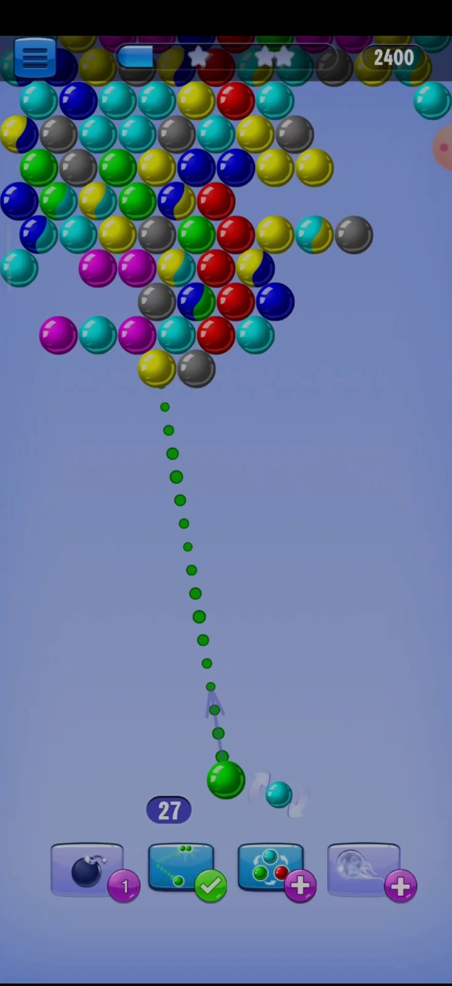
{"action": "left_click_drag", "start_coordinate": [154, 516], "coordinate": [154, 516]}
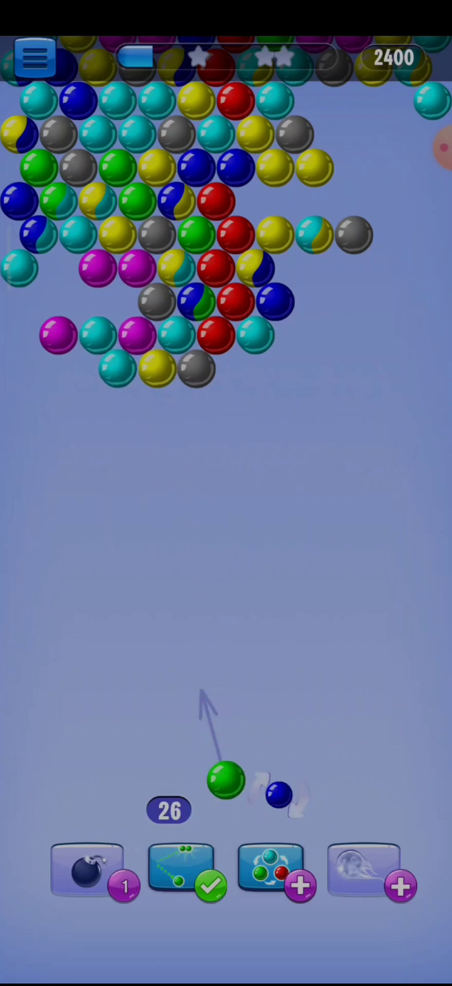
{"action": "left_click_drag", "start_coordinate": [285, 540], "coordinate": [384, 539]}
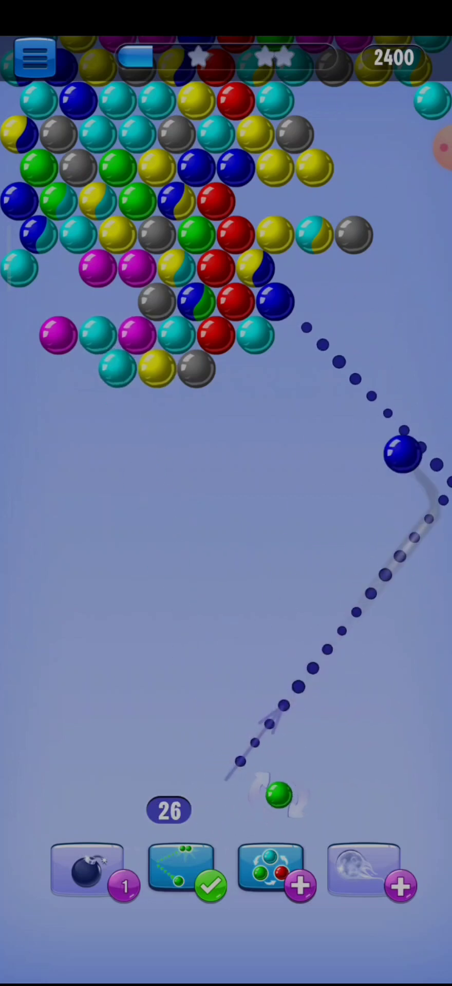
{"action": "left_click", "coordinate": [278, 794]}
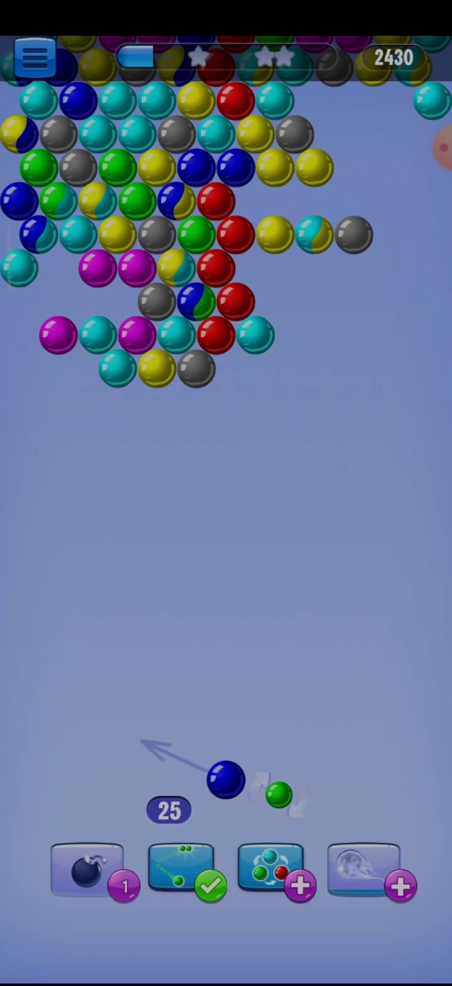
Step: Fire the bomb booster into the left-side bubbles, then pop green bubbles
{"action": "left_click", "coordinate": [87, 871]}
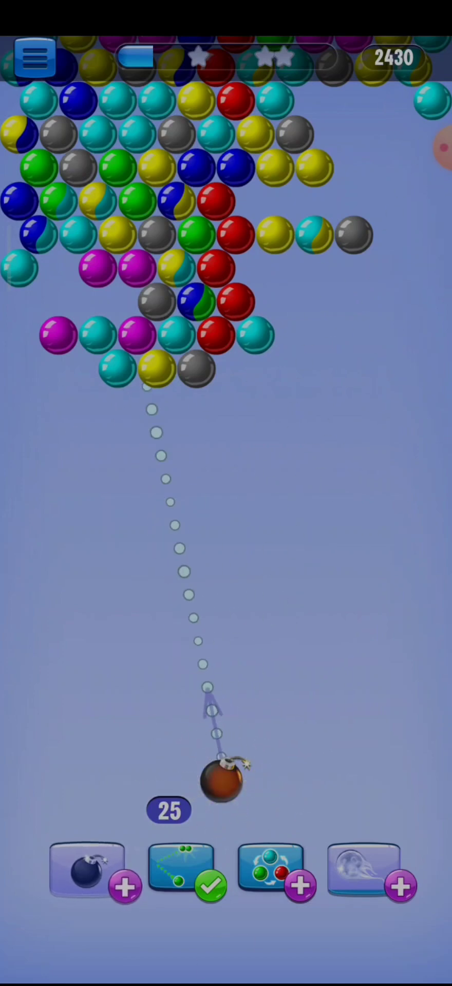
{"action": "left_click_drag", "start_coordinate": [178, 462], "coordinate": [116, 578]}
{"action": "left_click", "coordinate": [109, 559]}
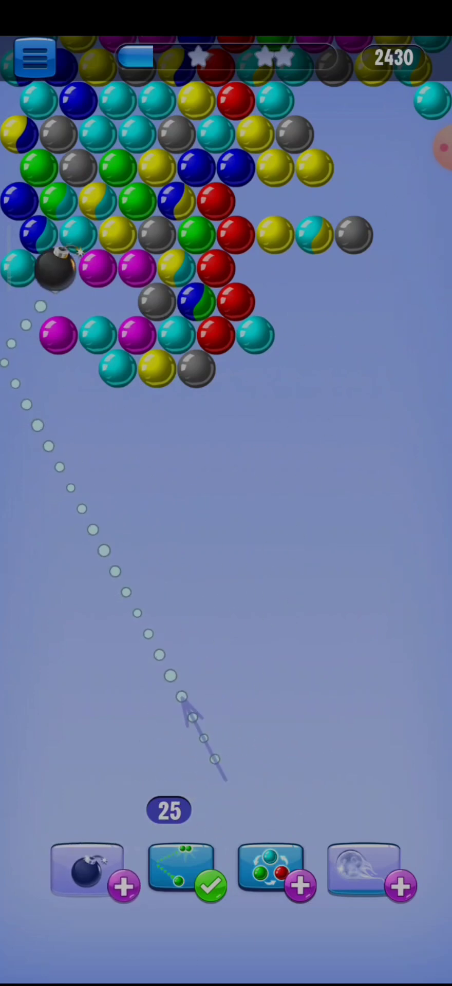
{"action": "left_click", "coordinate": [278, 794]}
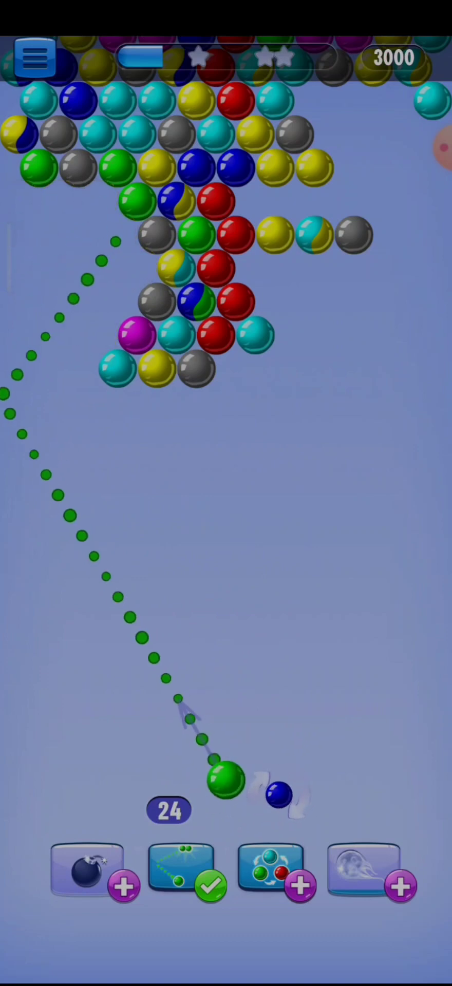
{"action": "mouse_move", "coordinate": [123, 586]}
{"action": "left_mouse_down"}
{"action": "mouse_move", "coordinate": [115, 594]}
{"action": "mouse_move", "coordinate": [110, 550]}
{"action": "left_mouse_up"}
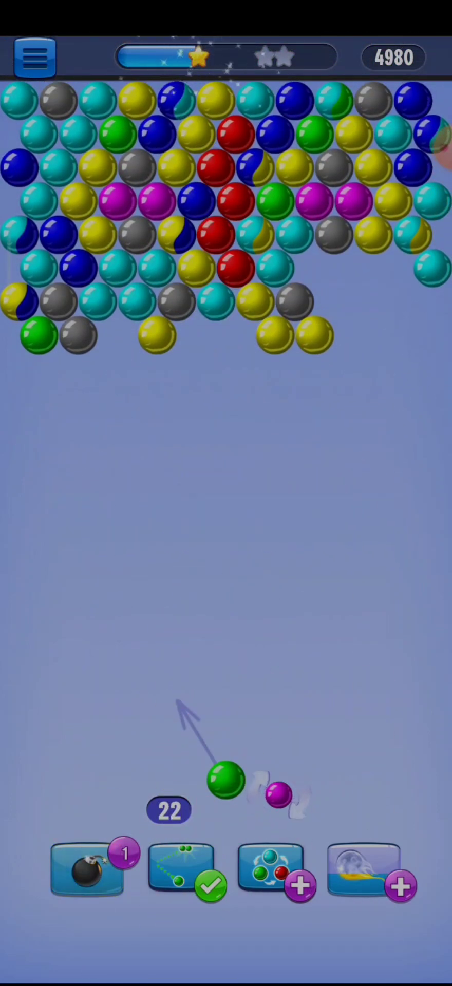
Step: Place magenta and red under the yellows, then bomb the cluster's right part
{"action": "left_click", "coordinate": [285, 793]}
{"action": "left_click_drag", "start_coordinate": [154, 386], "coordinate": [255, 368]}
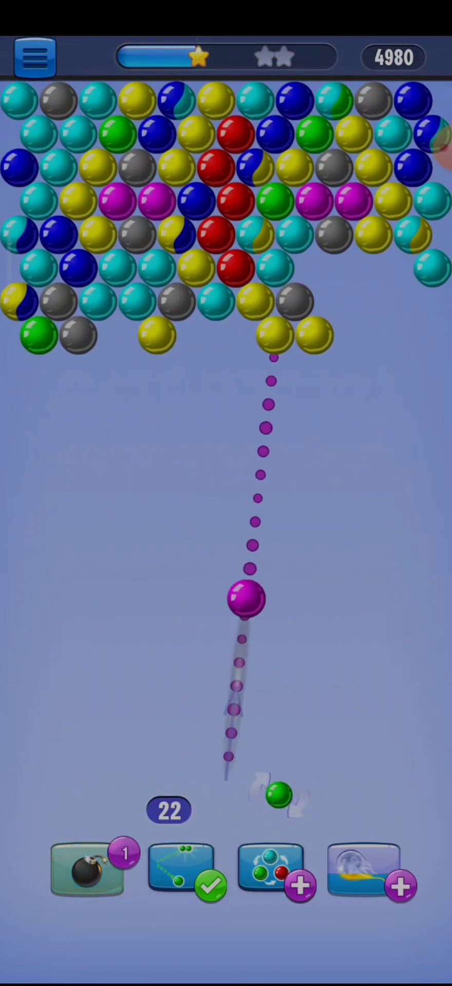
{"action": "left_click", "coordinate": [281, 794]}
{"action": "left_click_drag", "start_coordinate": [225, 339], "coordinate": [294, 368]}
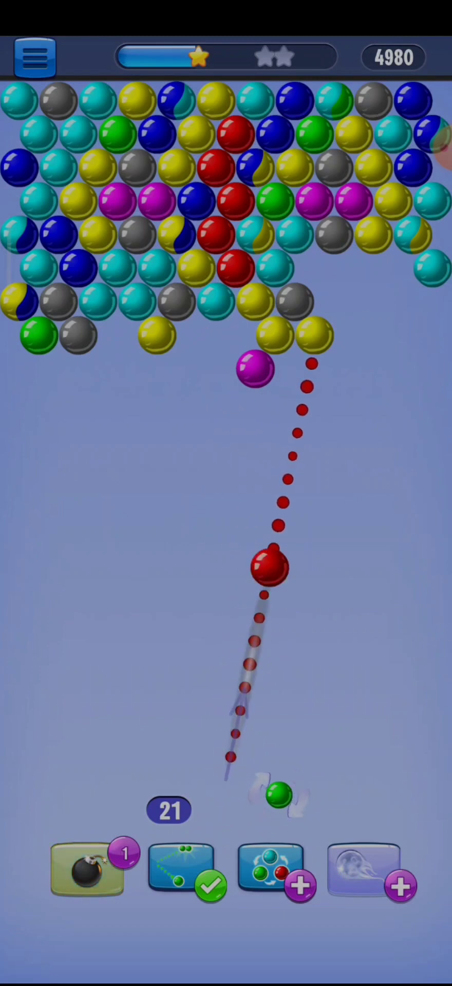
{"action": "left_click", "coordinate": [86, 870]}
{"action": "left_click_drag", "start_coordinate": [231, 462], "coordinate": [432, 454]}
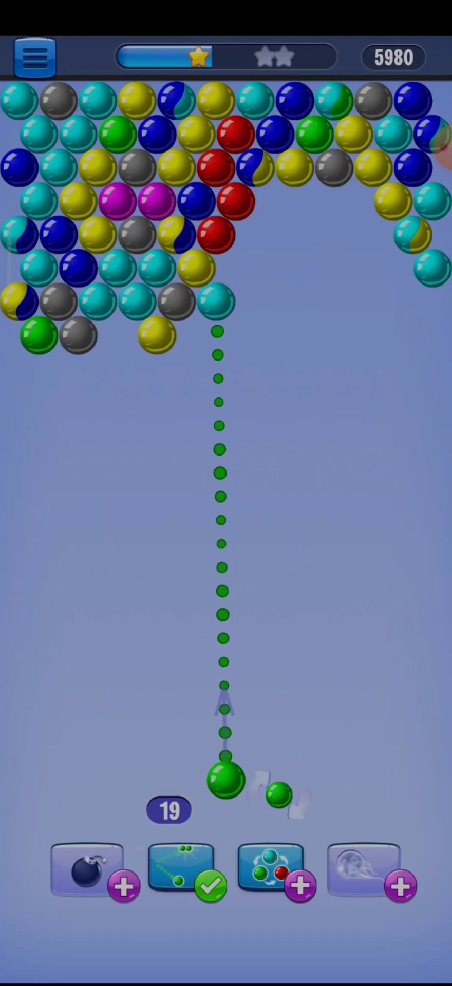
Step: Stick greens by the yellow bubble and hit the top blues and the reds
{"action": "left_click_drag", "start_coordinate": [227, 339], "coordinate": [198, 339]}
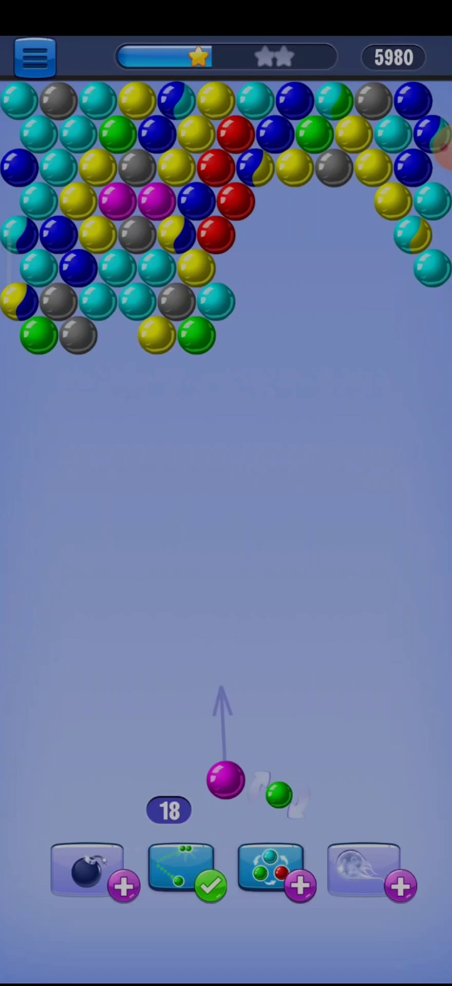
{"action": "mouse_move", "coordinate": [223, 540]}
{"action": "left_mouse_down"}
{"action": "mouse_move", "coordinate": [193, 408]}
{"action": "mouse_move", "coordinate": [274, 193]}
{"action": "left_mouse_up"}
{"action": "left_click", "coordinate": [274, 193]}
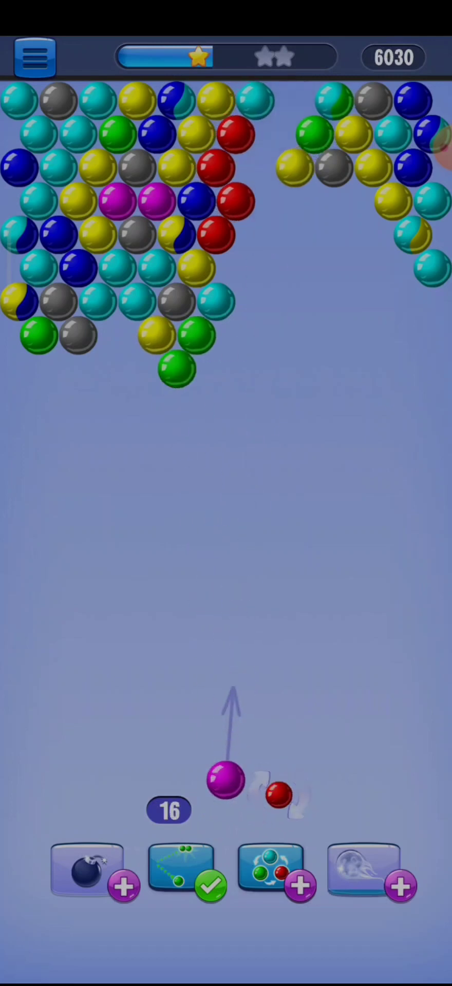
{"action": "left_click_drag", "start_coordinate": [274, 294], "coordinate": [438, 462]}
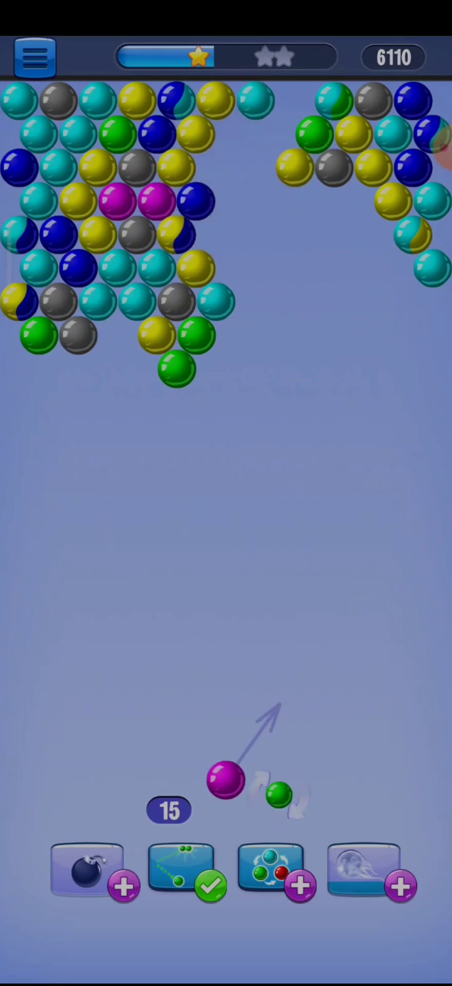
{"action": "left_click", "coordinate": [278, 794]}
Step: Bank blue into the blues and pop the left cyan cluster, leaving 10 shots
{"action": "mouse_move", "coordinate": [346, 199]}
{"action": "left_mouse_down"}
{"action": "mouse_move", "coordinate": [287, 177]}
{"action": "mouse_move", "coordinate": [273, 165]}
{"action": "left_mouse_up"}
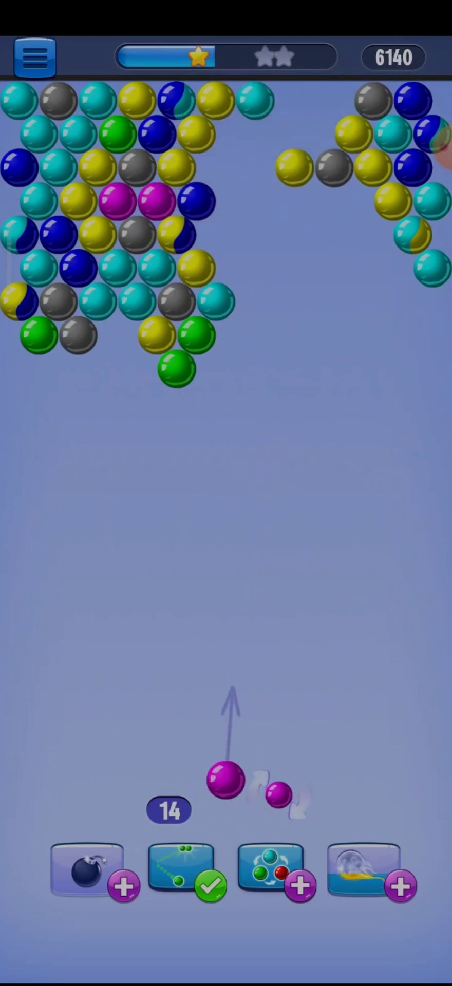
{"action": "left_click_drag", "start_coordinate": [238, 385], "coordinate": [215, 385]}
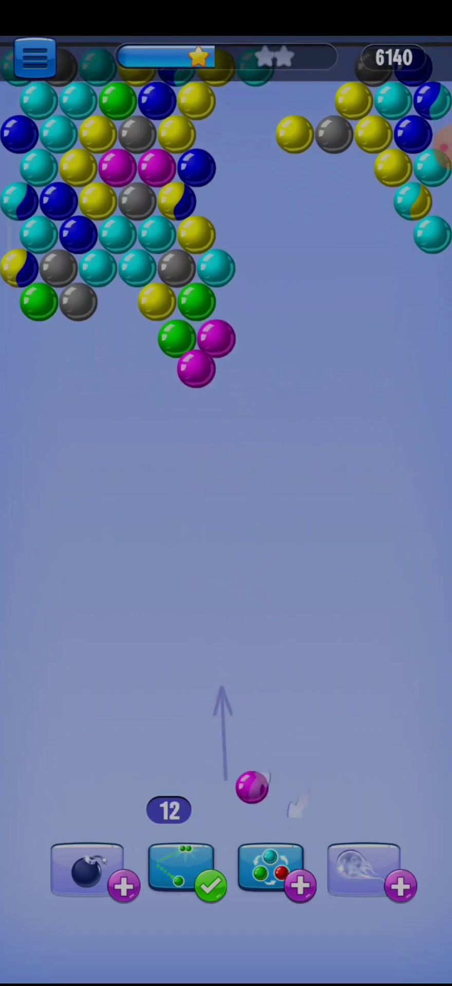
{"action": "left_click_drag", "start_coordinate": [397, 529], "coordinate": [396, 529]}
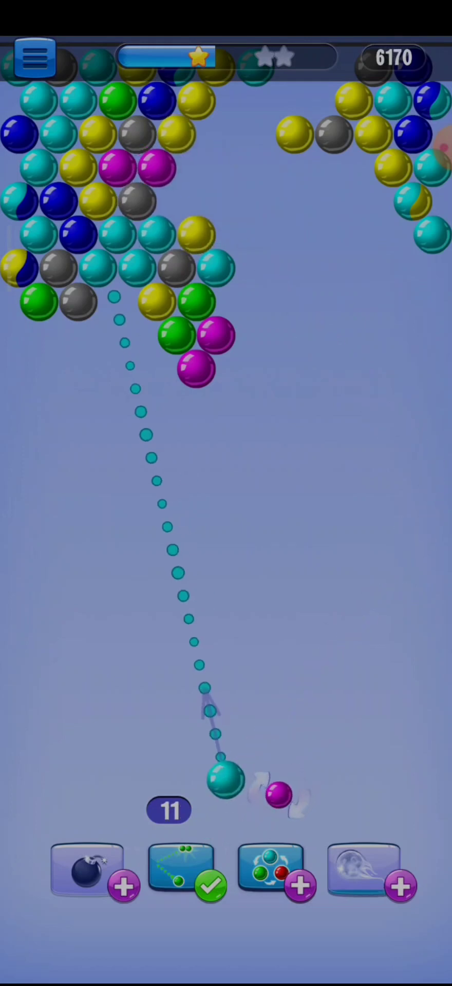
{"action": "left_click_drag", "start_coordinate": [156, 481], "coordinate": [157, 481]}
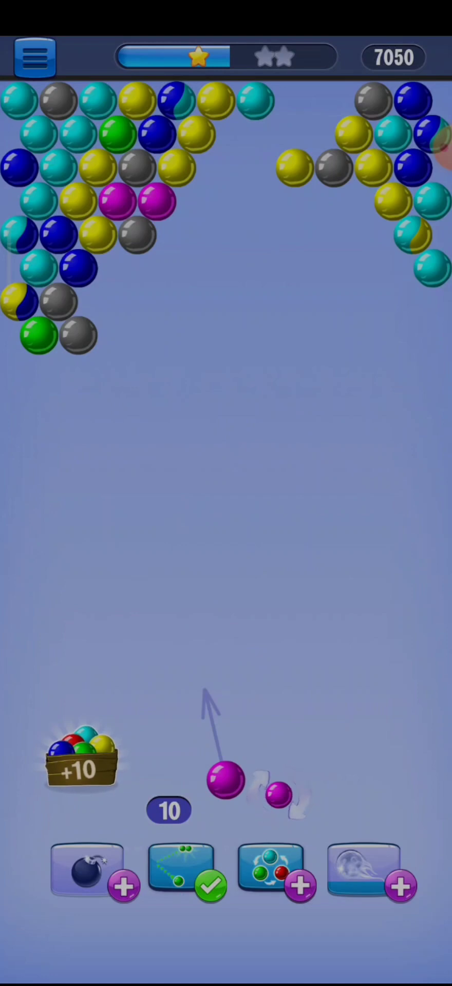
Step: Pop the magenta pair and the cyan balls on the right and upper left
{"action": "left_click_drag", "start_coordinate": [190, 498], "coordinate": [191, 498]}
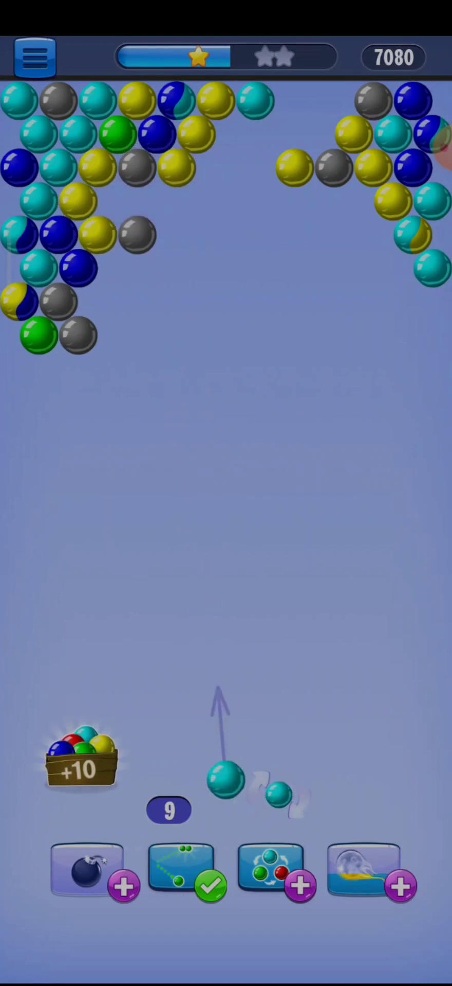
{"action": "left_click_drag", "start_coordinate": [284, 462], "coordinate": [284, 462]}
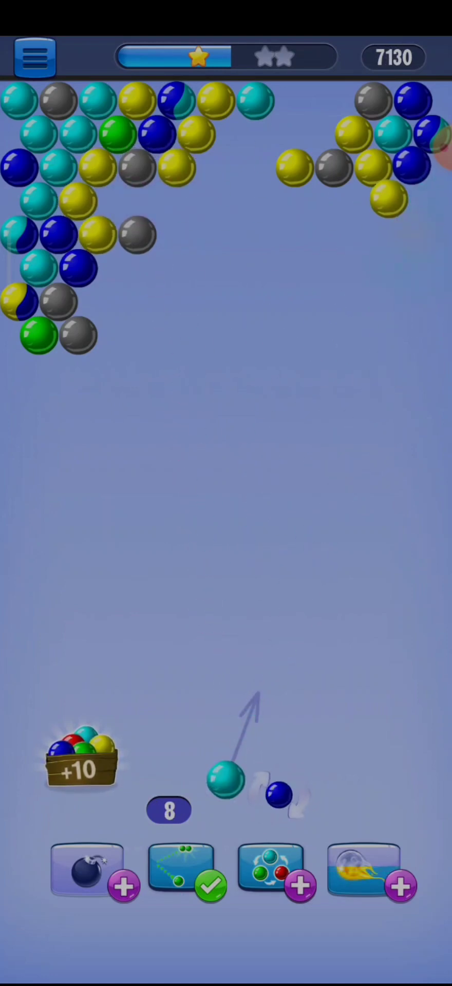
{"action": "left_click", "coordinate": [225, 780]}
{"action": "mouse_move", "coordinate": [351, 424]}
{"action": "left_mouse_down"}
{"action": "mouse_move", "coordinate": [119, 424]}
{"action": "mouse_move", "coordinate": [342, 423]}
{"action": "mouse_move", "coordinate": [122, 424]}
{"action": "mouse_move", "coordinate": [121, 417]}
{"action": "left_mouse_up"}
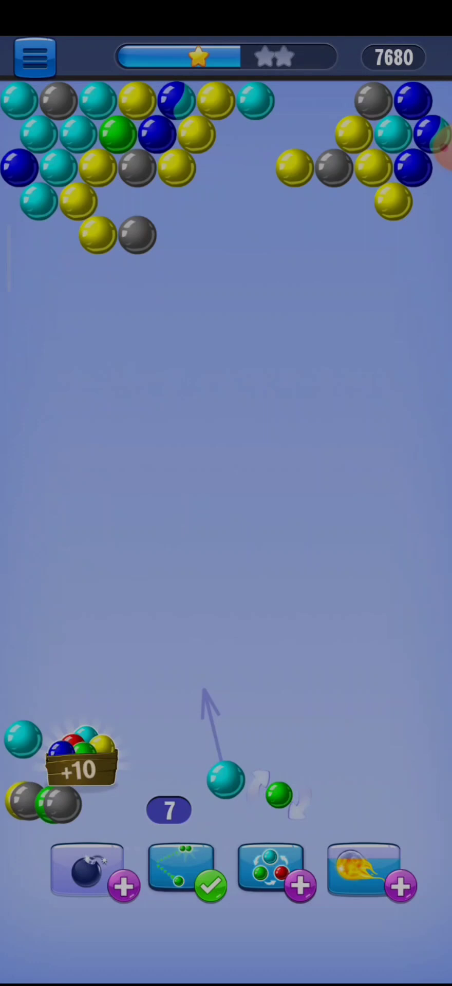
{"action": "left_click", "coordinate": [225, 780]}
{"action": "left_click_drag", "start_coordinate": [236, 431], "coordinate": [231, 770]}
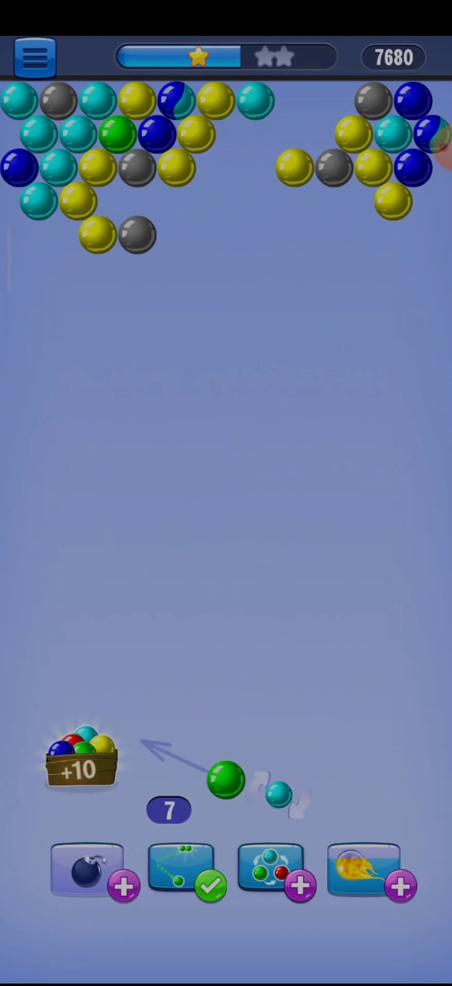
{"action": "mouse_move", "coordinate": [131, 493]}
{"action": "left_mouse_down"}
{"action": "mouse_move", "coordinate": [129, 462]}
{"action": "mouse_move", "coordinate": [112, 495]}
{"action": "mouse_move", "coordinate": [98, 501]}
{"action": "left_mouse_up"}
Step: Pop the top-right blue cluster and the upper-left green cluster
{"action": "left_click", "coordinate": [225, 780]}
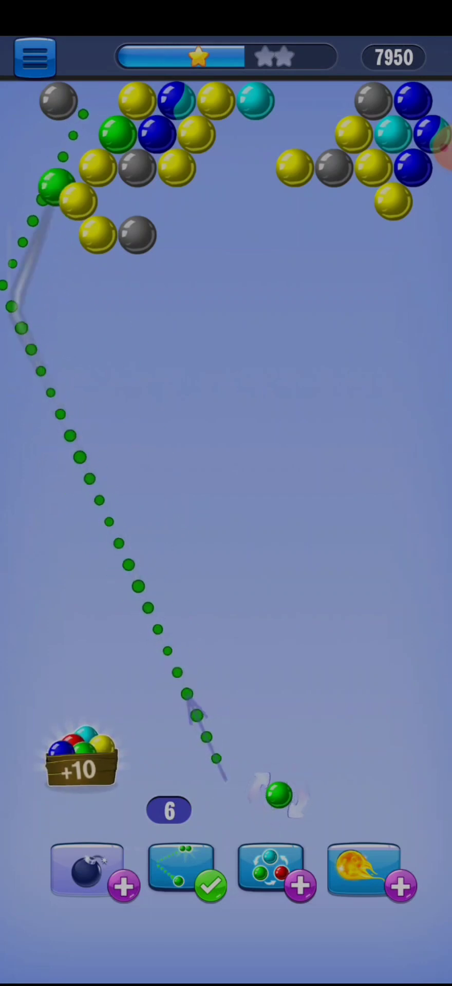
{"action": "left_click_drag", "start_coordinate": [443, 146], "coordinate": [444, 146]}
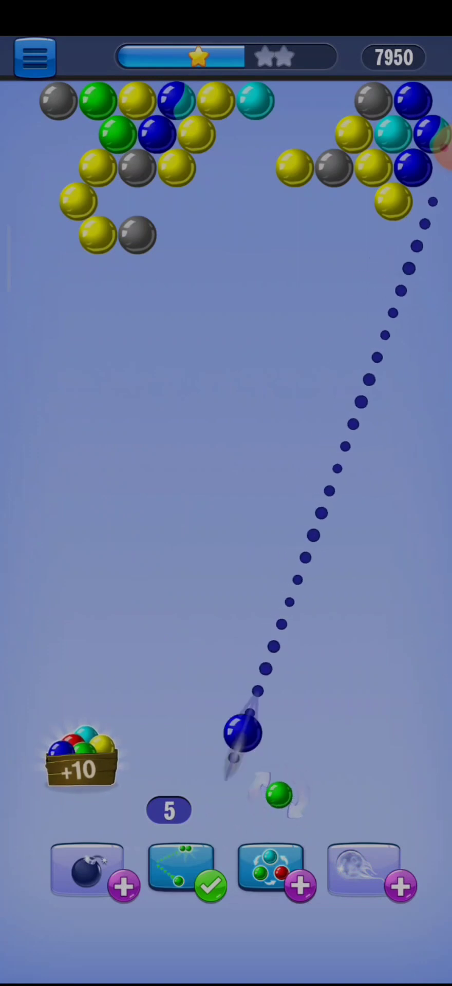
{"action": "left_click_drag", "start_coordinate": [243, 432], "coordinate": [243, 432]}
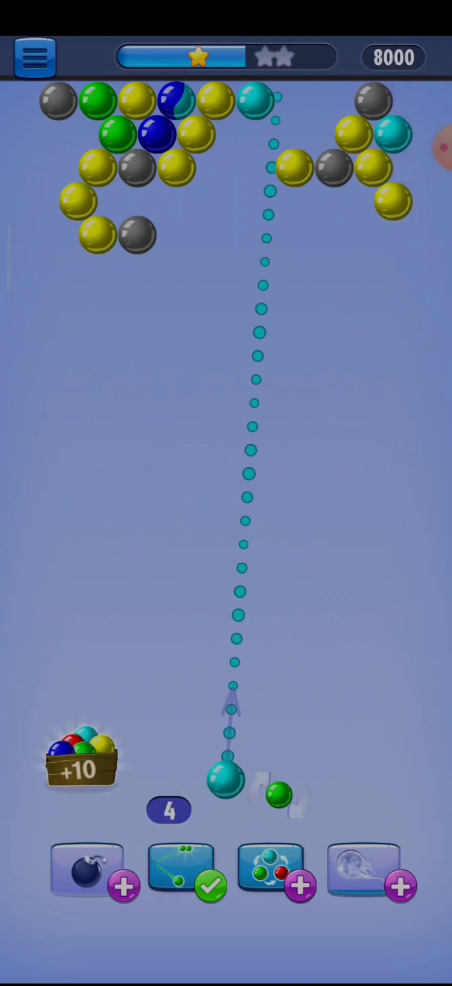
{"action": "left_click", "coordinate": [278, 794]}
{"action": "left_click_drag", "start_coordinate": [132, 572], "coordinate": [132, 573]}
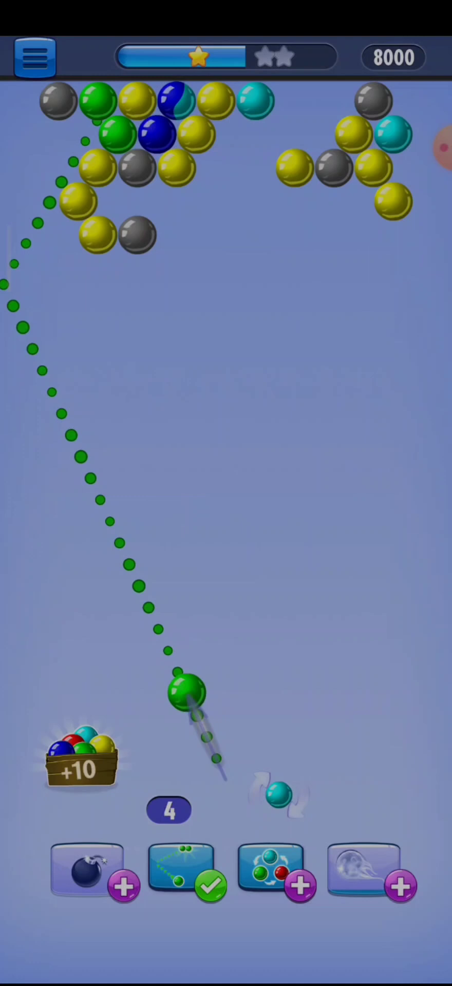
{"action": "mouse_move", "coordinate": [197, 462]}
{"action": "left_mouse_down"}
{"action": "mouse_move", "coordinate": [302, 463]}
{"action": "mouse_move", "coordinate": [120, 463]}
{"action": "left_mouse_up"}
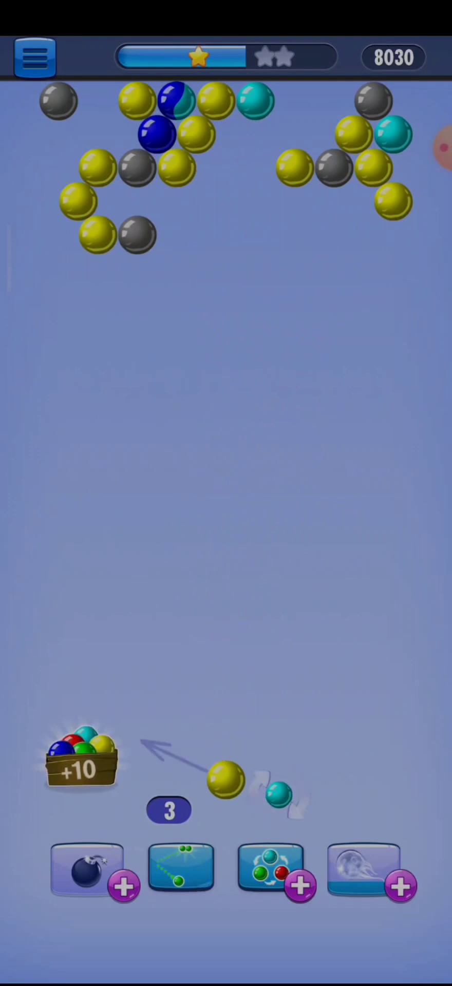
Step: Spend the final shots: yellow into the yellow cluster, blue at the top-left blues
{"action": "mouse_move", "coordinate": [220, 463]}
{"action": "left_mouse_down"}
{"action": "mouse_move", "coordinate": [92, 462]}
{"action": "mouse_move", "coordinate": [347, 462]}
{"action": "left_mouse_up"}
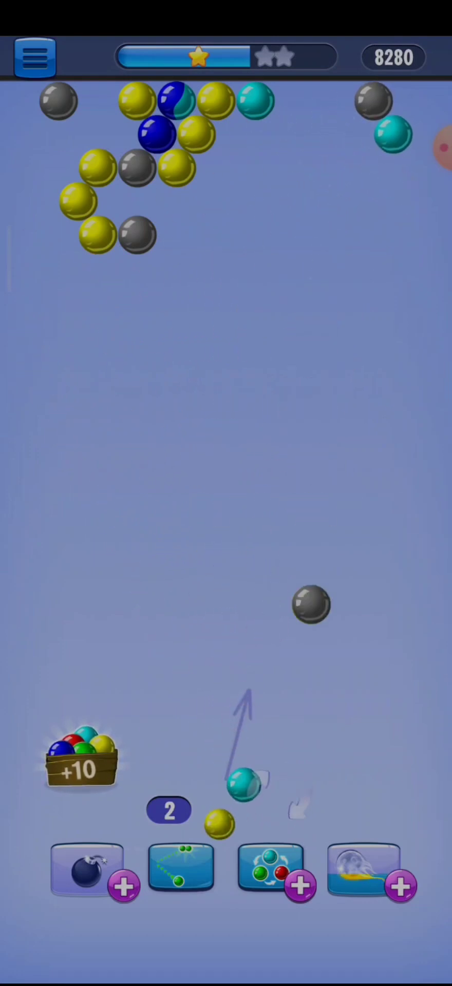
{"action": "left_click", "coordinate": [244, 784]}
{"action": "left_click", "coordinate": [185, 400]}
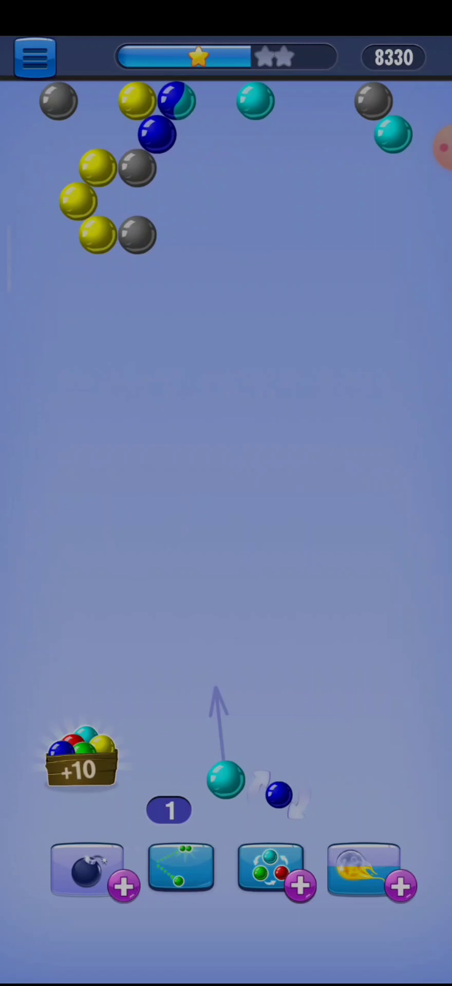
{"action": "left_click", "coordinate": [278, 795]}
{"action": "left_click", "coordinate": [201, 431]}
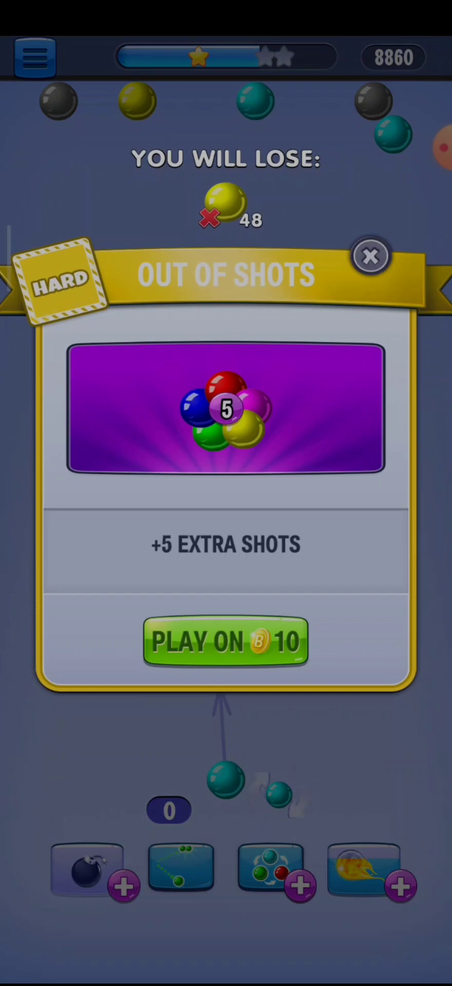
Step: Pay 10 coins for five more shots and pop the top-right cyan balls
{"action": "left_click", "coordinate": [225, 641]}
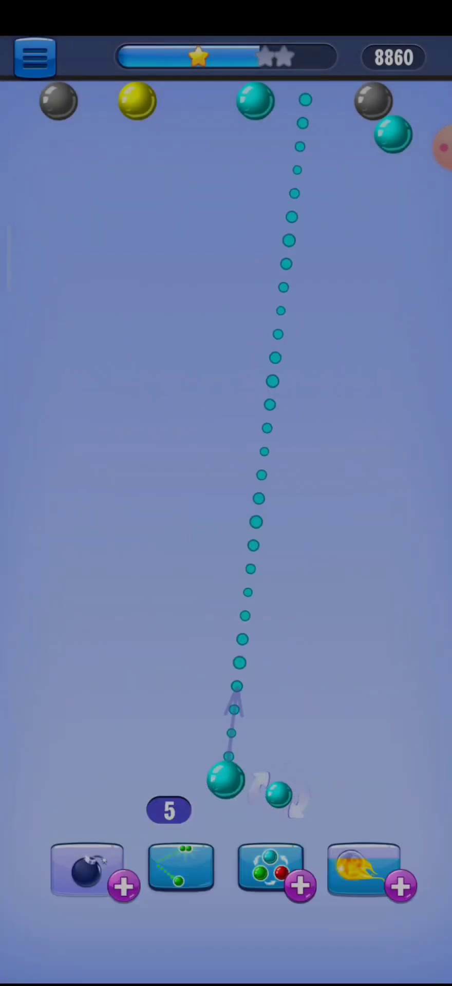
{"action": "mouse_move", "coordinate": [271, 386]}
{"action": "left_mouse_down"}
{"action": "mouse_move", "coordinate": [266, 385]}
{"action": "mouse_move", "coordinate": [283, 385]}
{"action": "left_mouse_up"}
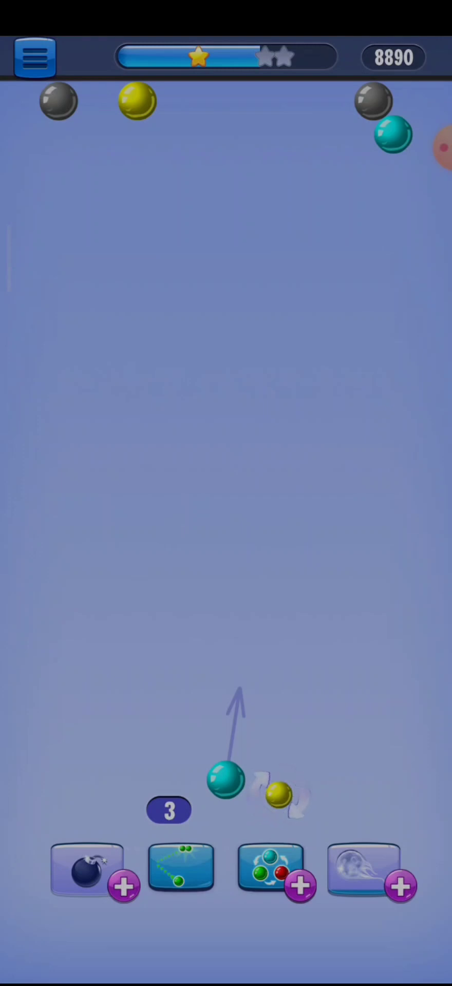
{"action": "left_click_drag", "start_coordinate": [324, 401], "coordinate": [329, 385]}
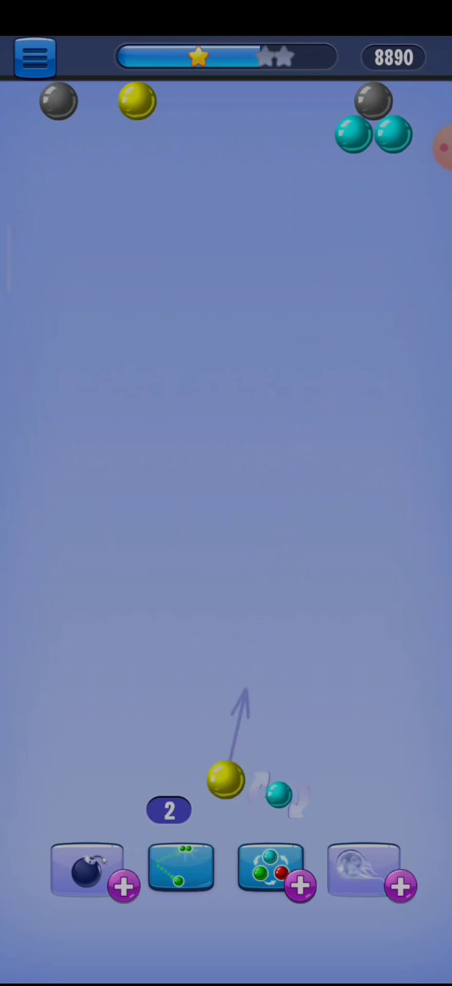
{"action": "left_click_drag", "start_coordinate": [315, 386], "coordinate": [315, 385]}
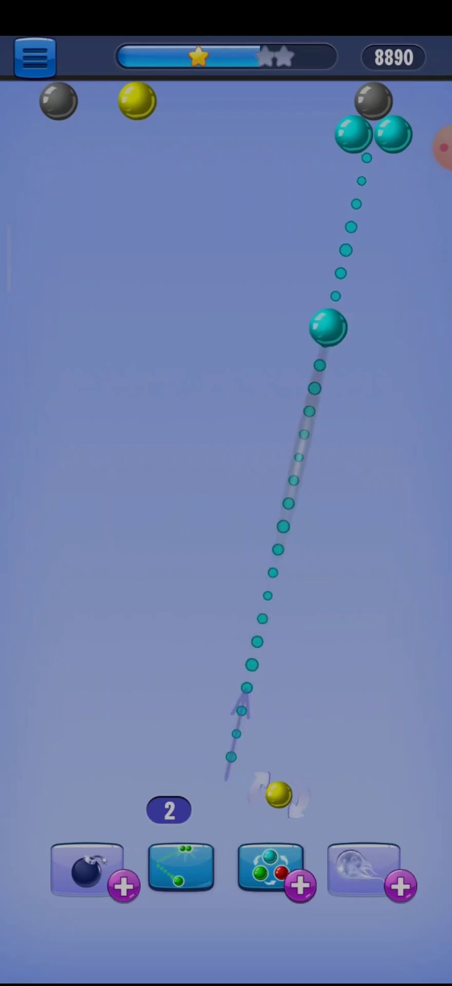
Step: Fire the last yellow, buy five shots plus a fireball for 19 coins, pop the top yellows
{"action": "left_click_drag", "start_coordinate": [185, 524], "coordinate": [185, 524]}
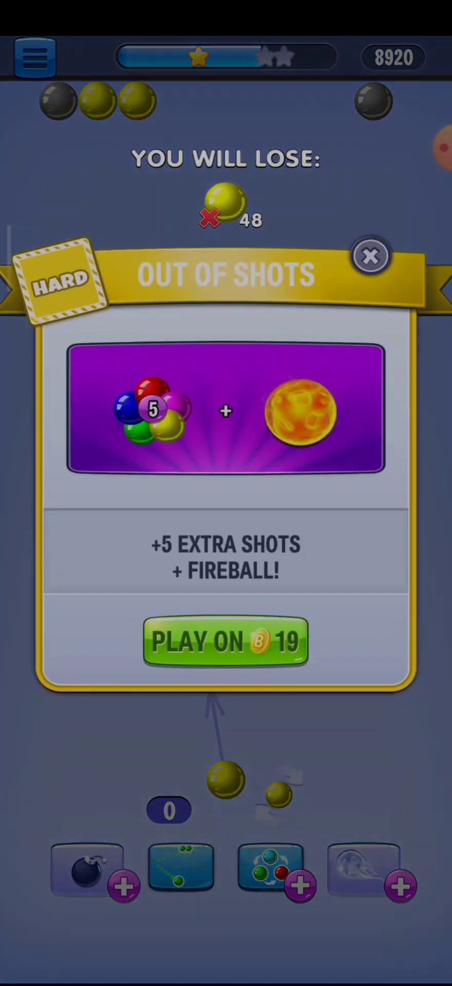
{"action": "left_click", "coordinate": [225, 641]}
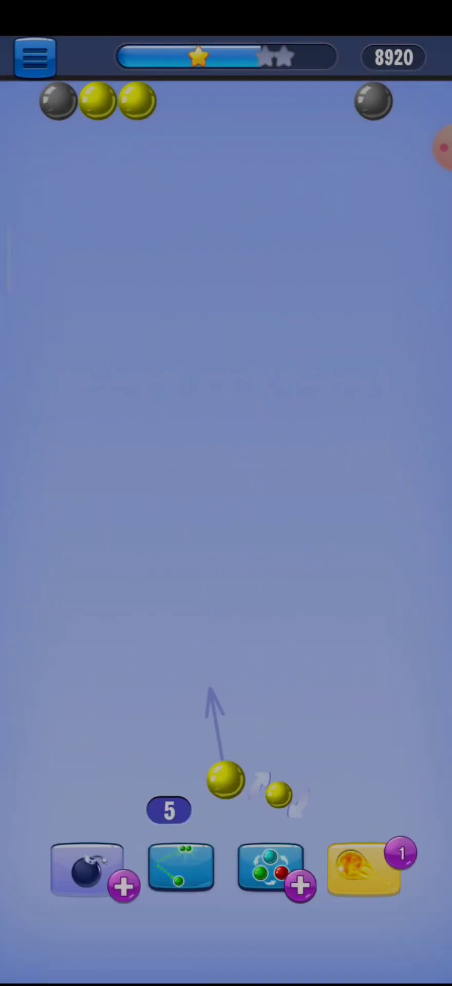
{"action": "left_click_drag", "start_coordinate": [183, 462], "coordinate": [183, 463]}
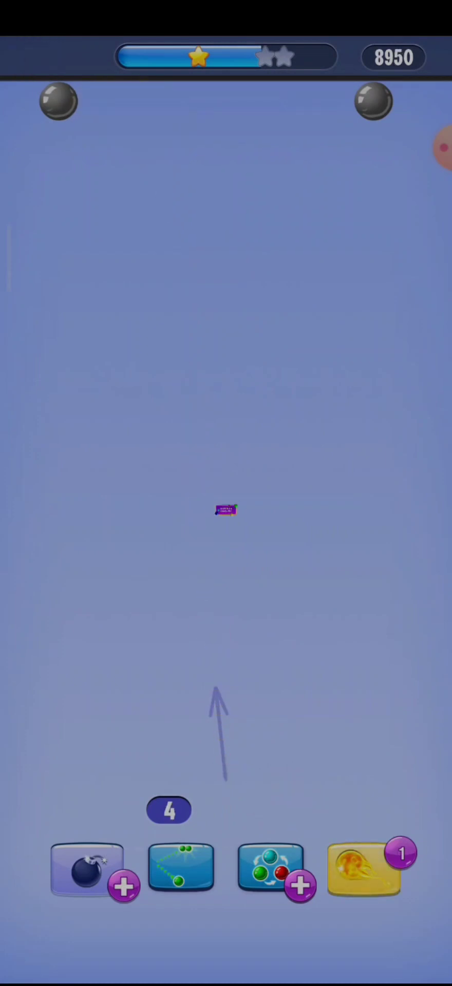